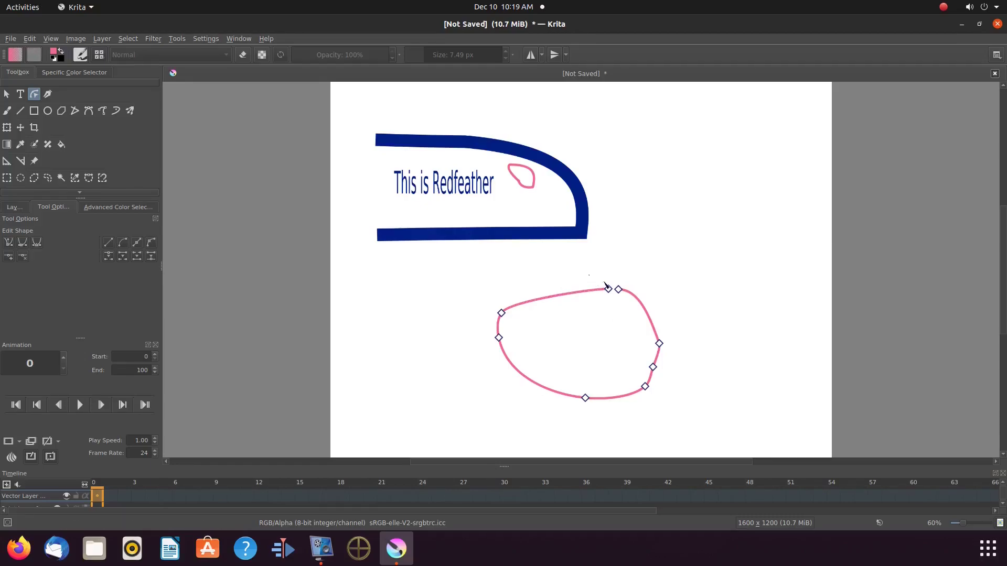
drag(591, 277, 631, 317)
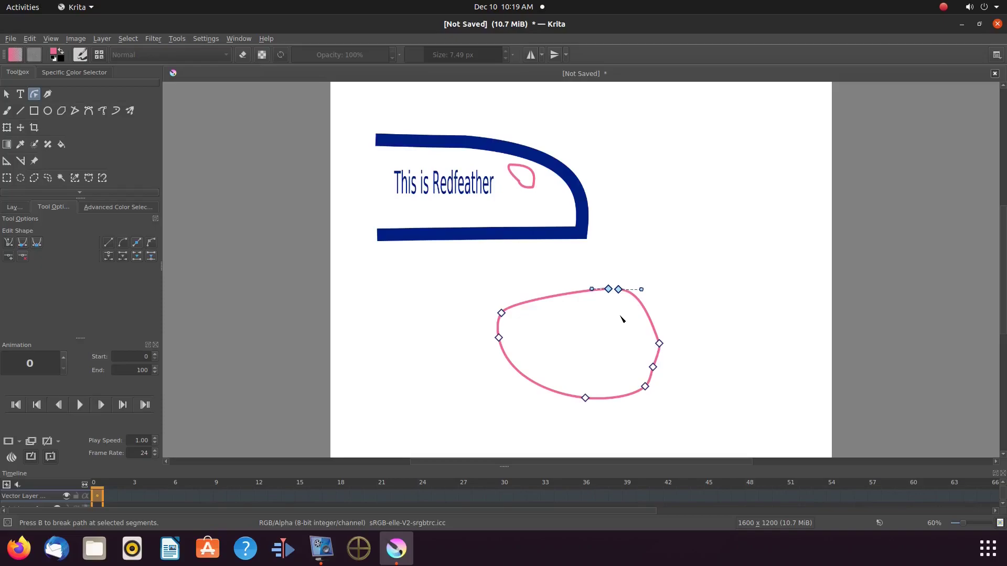
key(Escape)
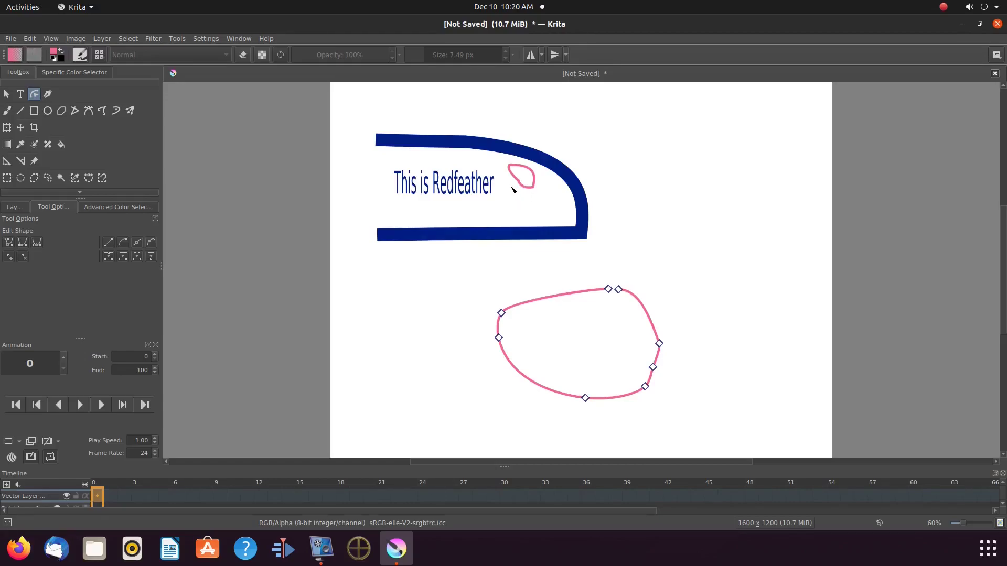
Step: Pull the small pink outline's right side outward into a sharper point
click(523, 186)
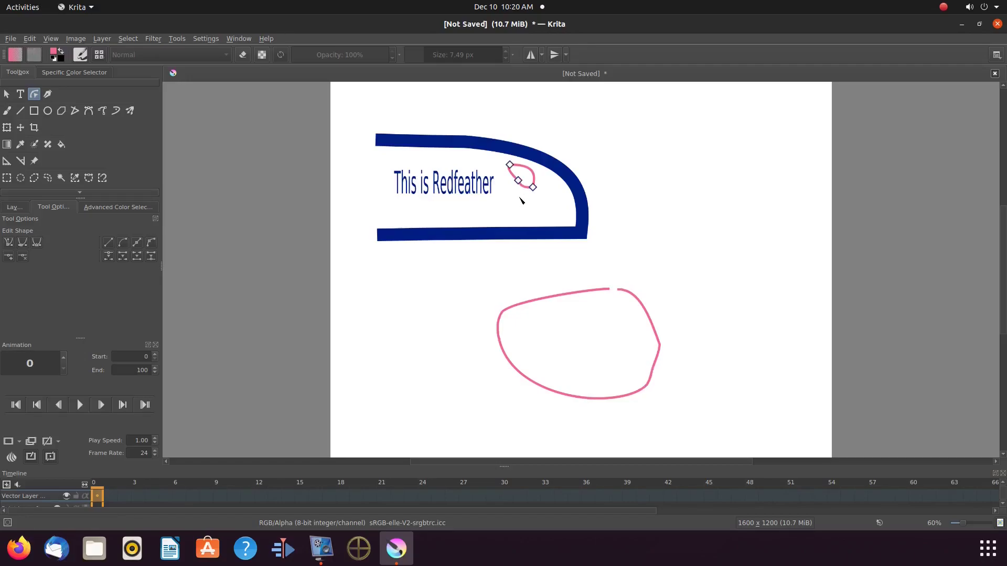
click(543, 191)
click(525, 189)
drag(534, 175, 542, 195)
Step: Reselect the small pink outline and box-select a node along its lower edge
click(542, 197)
click(527, 181)
drag(526, 198, 539, 203)
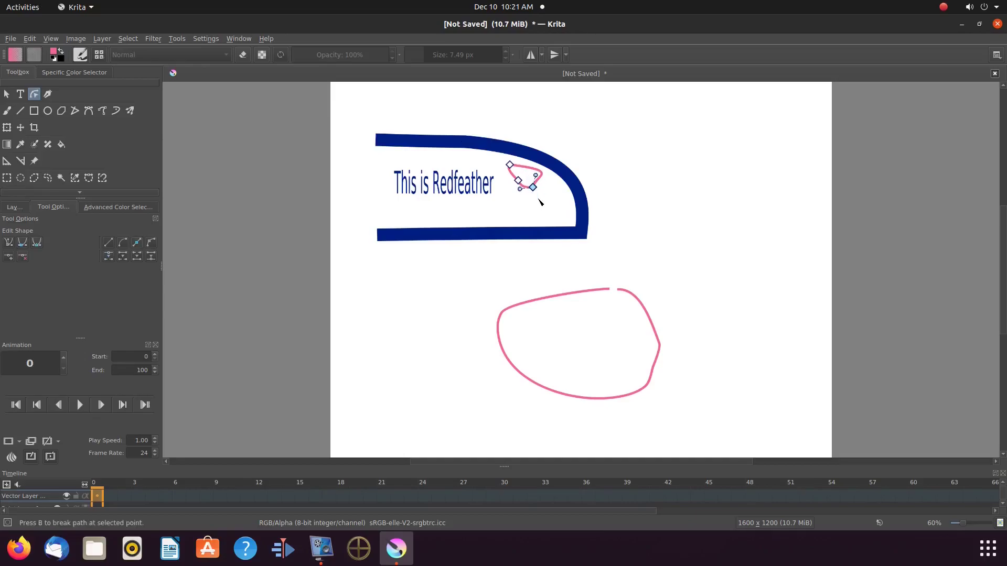
click(540, 203)
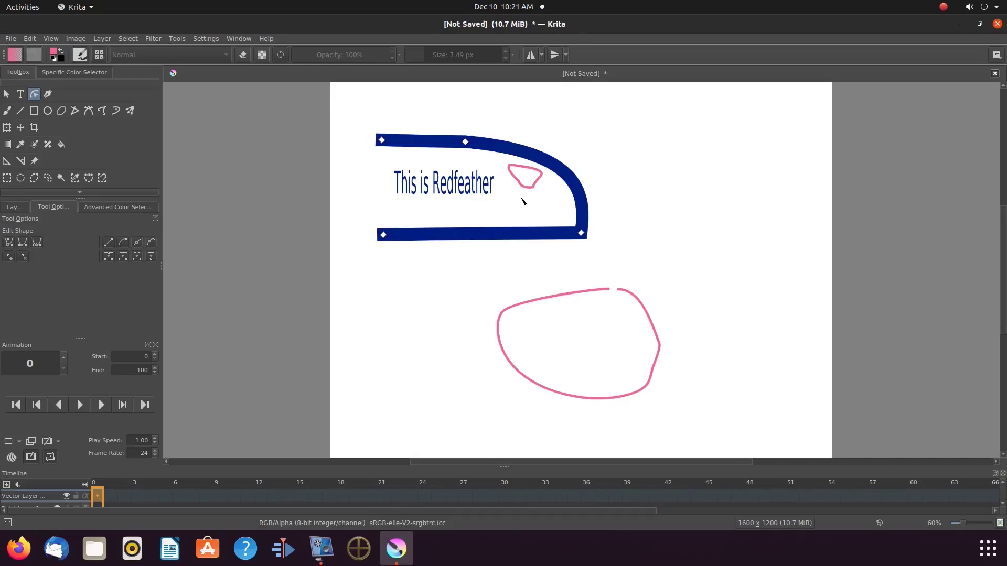
Step: Bend the small pink outline's curve outward, then drag its tangent handle left to tighten it
click(529, 189)
click(532, 190)
click(529, 189)
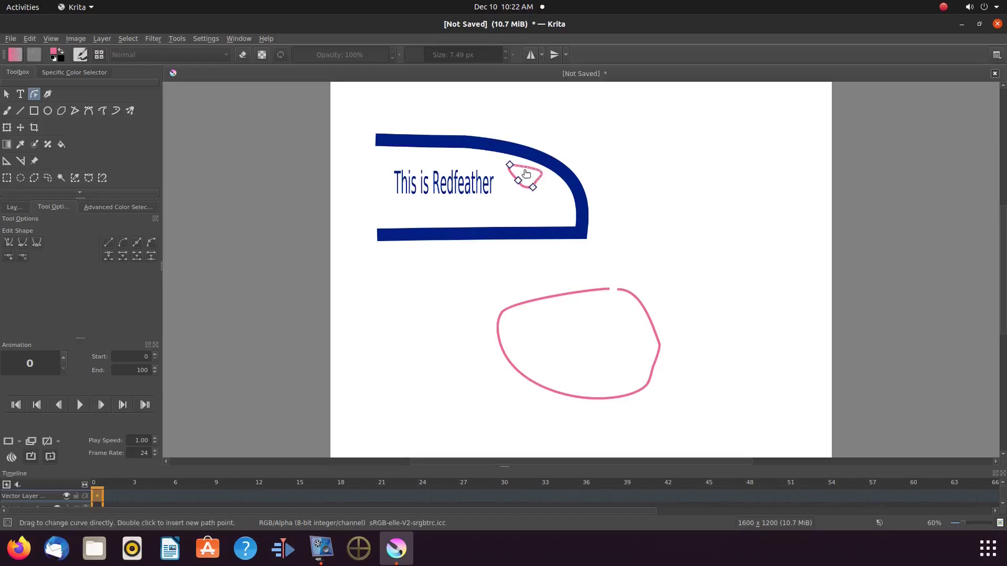
drag(526, 173, 532, 174)
drag(585, 172, 548, 173)
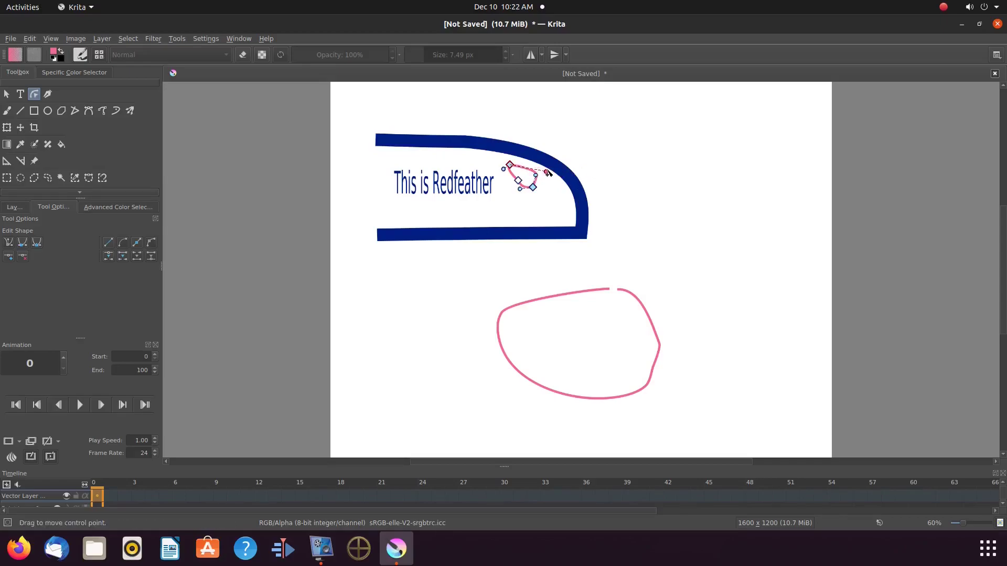
click(531, 207)
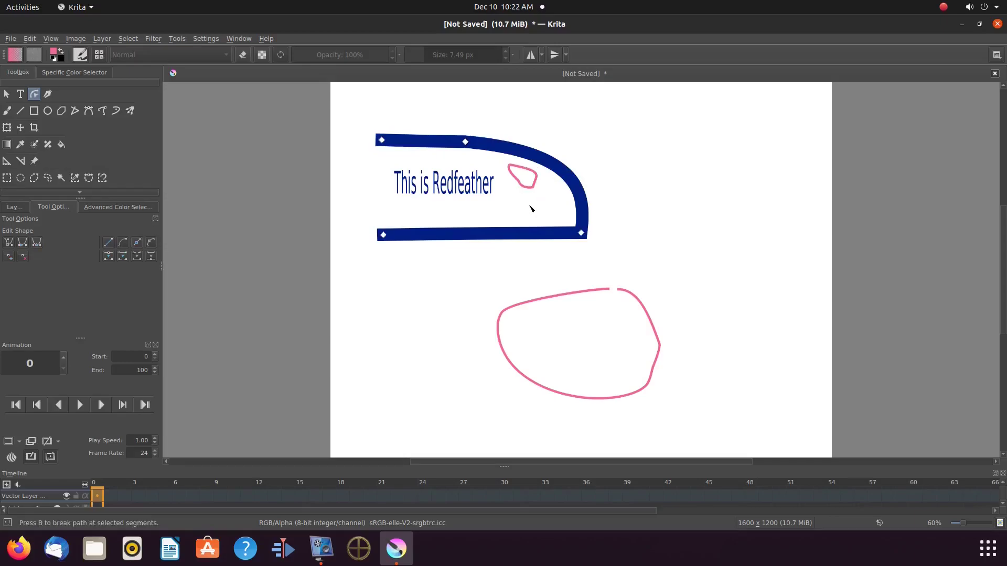
Step: Box-select the large pink outline's two top nodes, deselect them, and reselect the outline
click(593, 291)
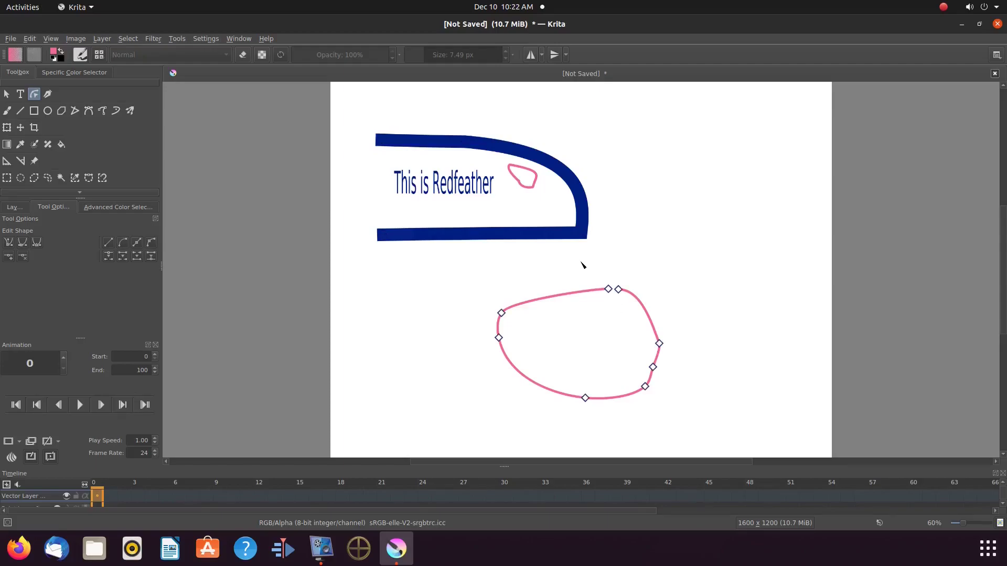
drag(578, 261, 627, 311)
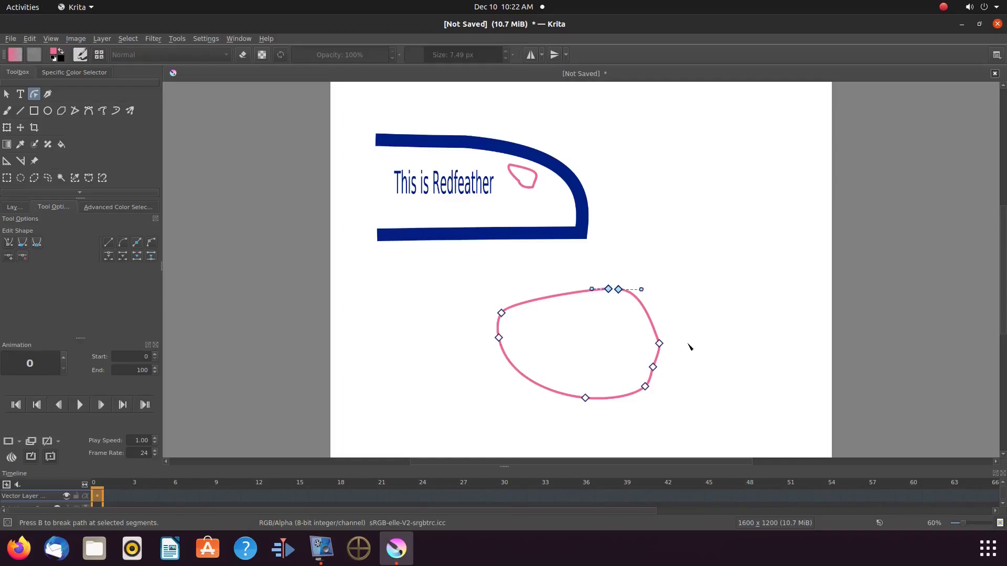
click(586, 338)
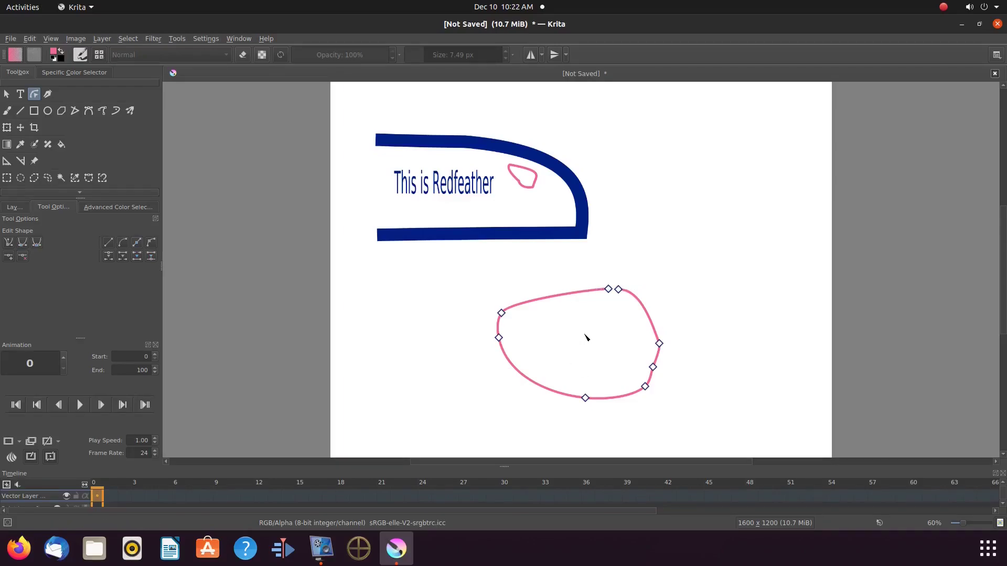
drag(583, 334, 626, 292)
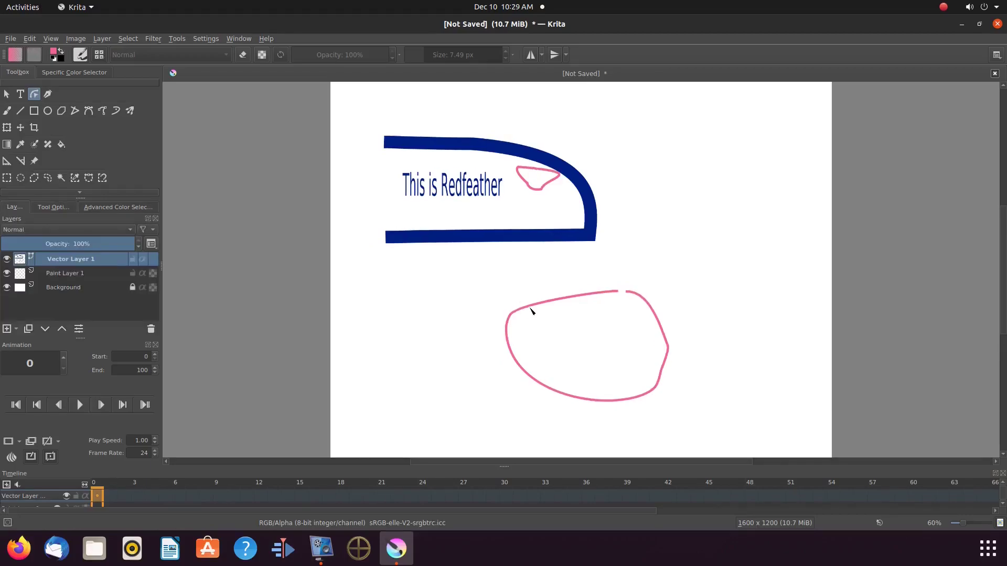
click(531, 308)
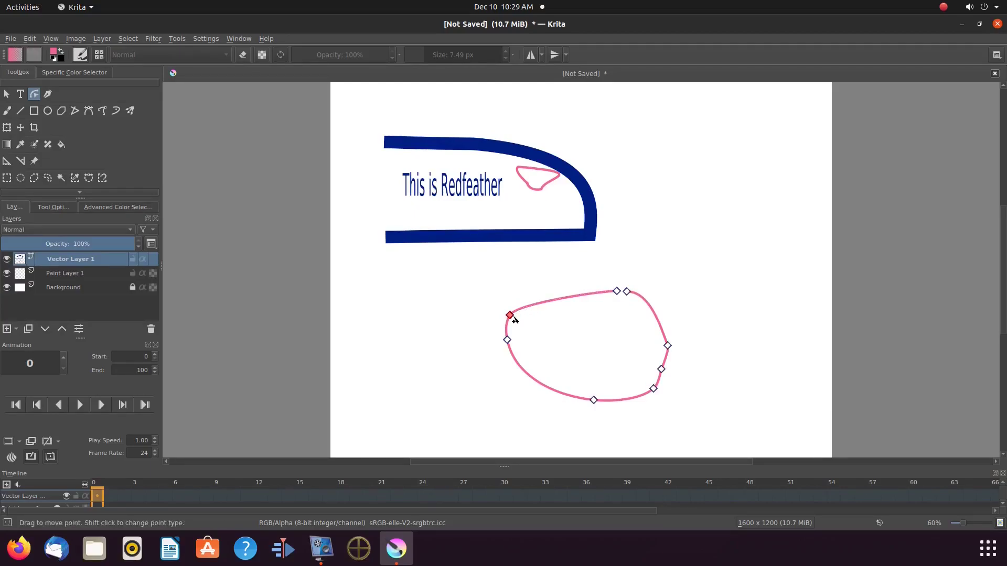
drag(602, 316, 643, 272)
drag(615, 320, 694, 422)
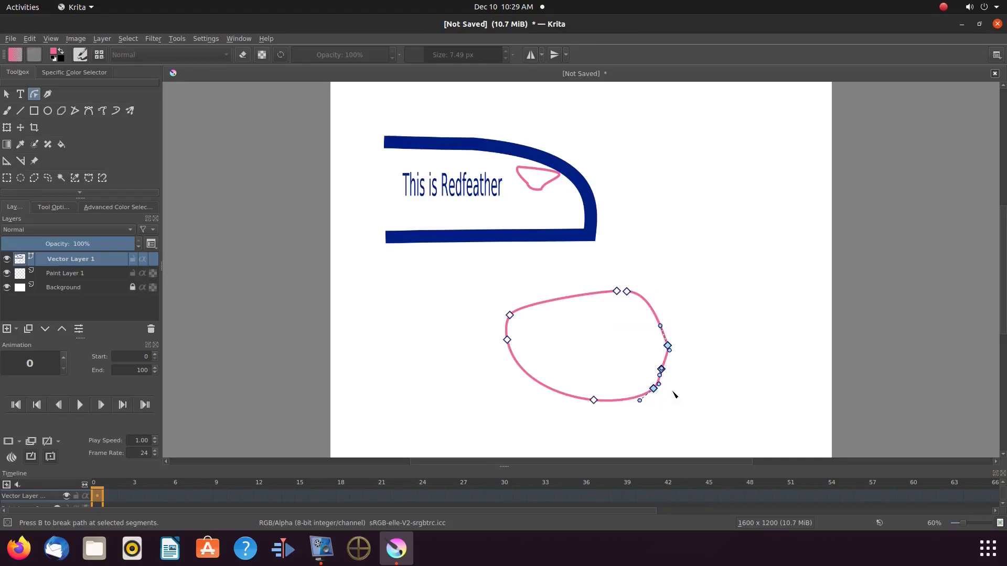
click(624, 321)
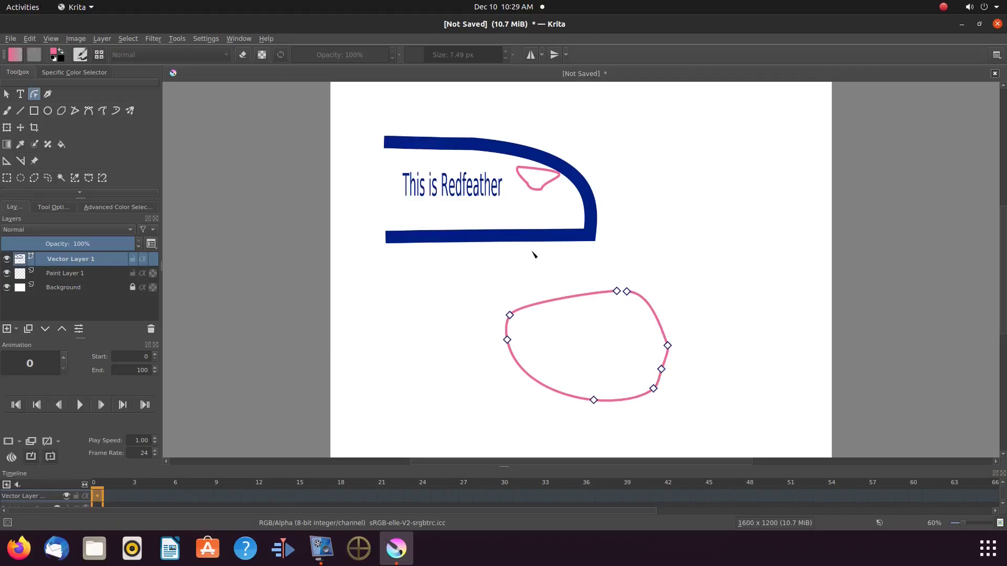
click(557, 241)
Step: Box-select the top and bottom points of the blue bracket path and show the Edit Shape options
click(474, 144)
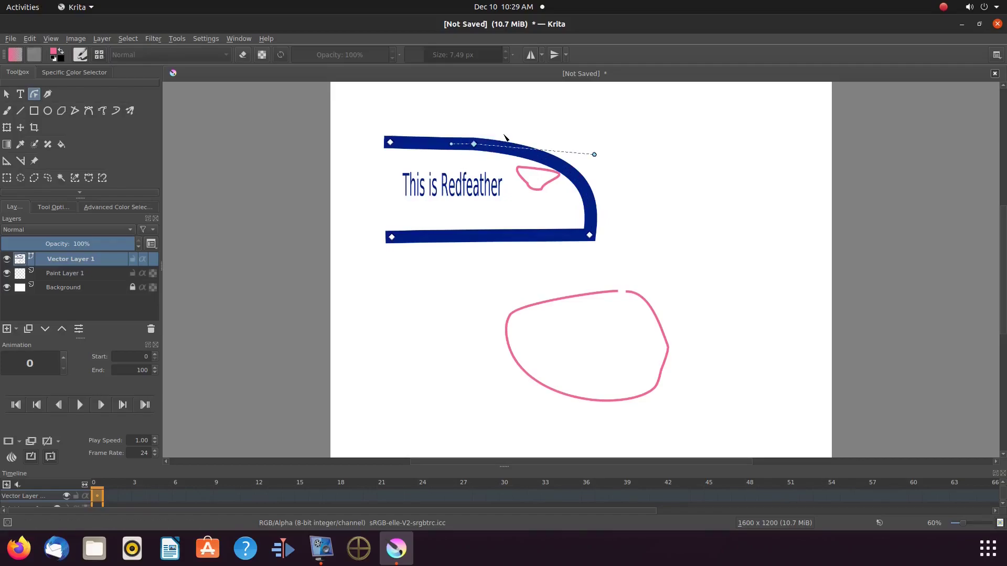
click(504, 138)
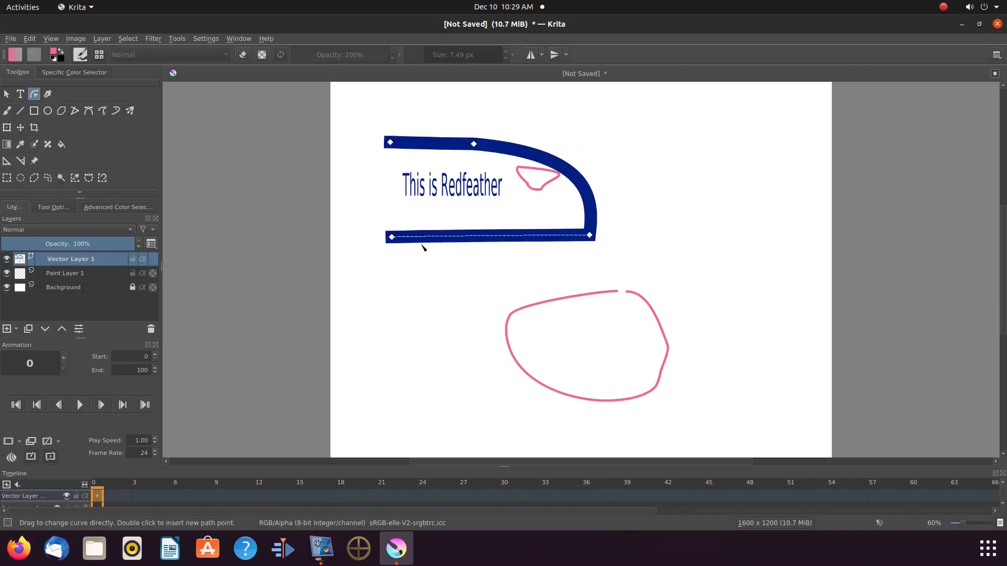
drag(376, 253, 486, 142)
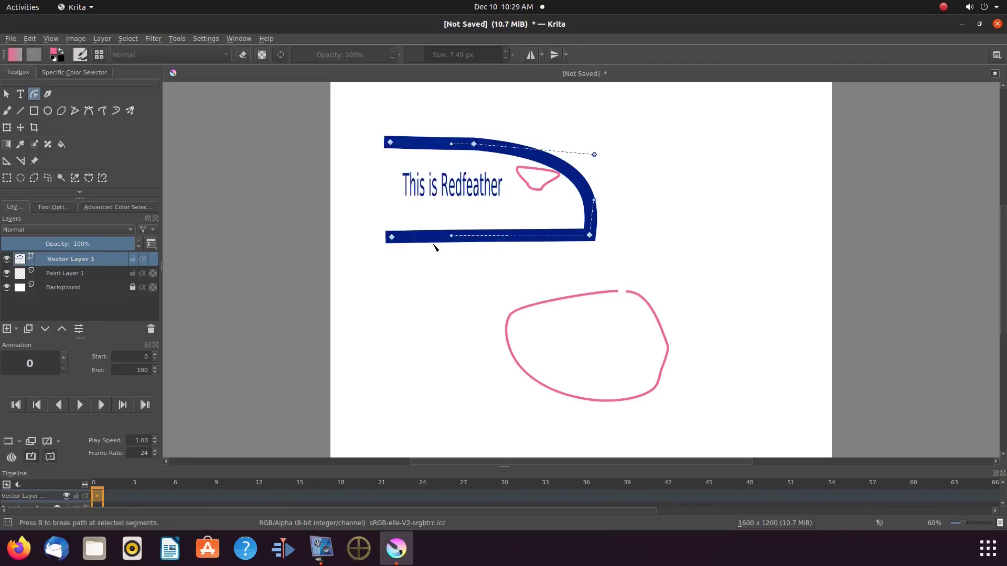
click(58, 209)
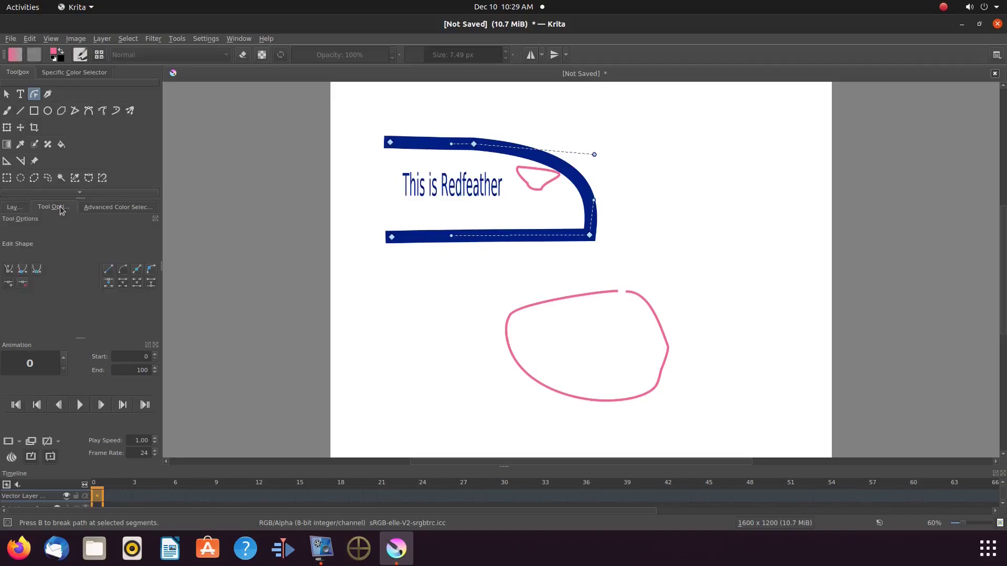
click(309, 267)
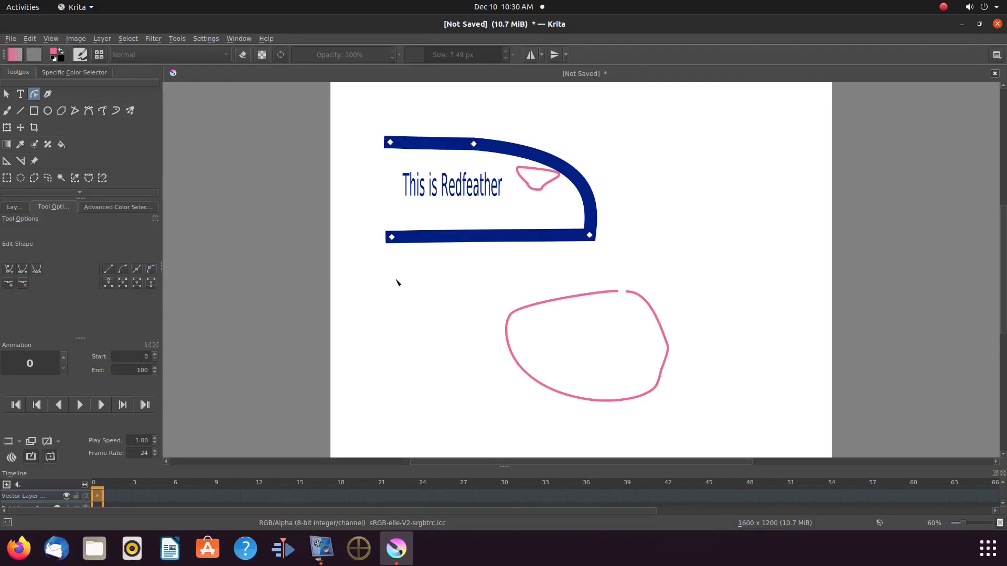
drag(372, 167, 501, 124)
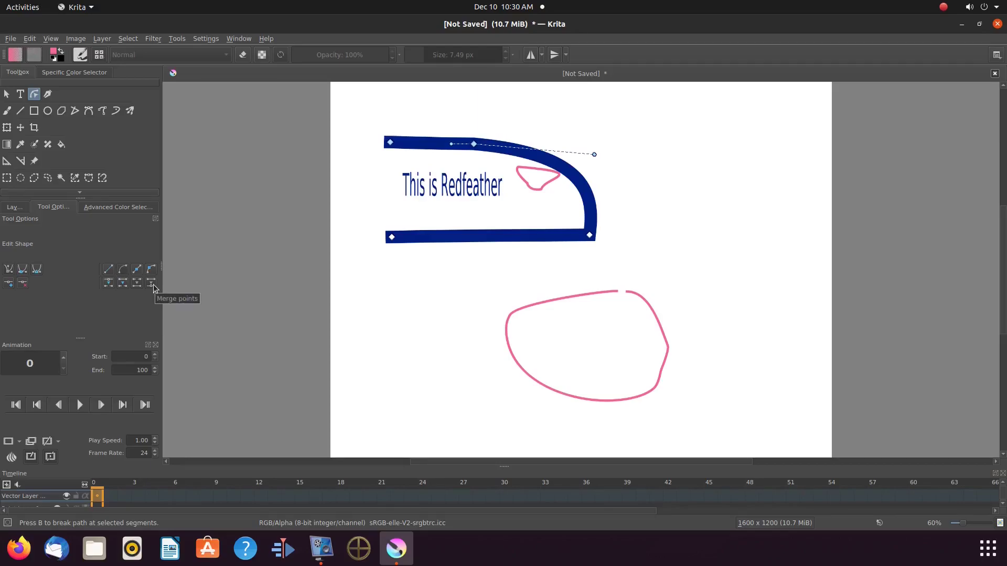
click(321, 245)
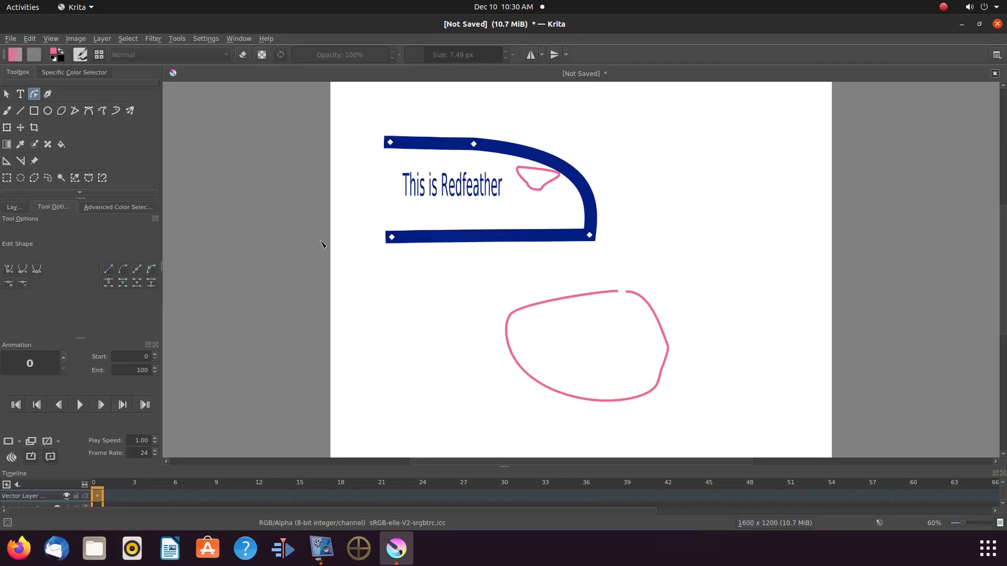